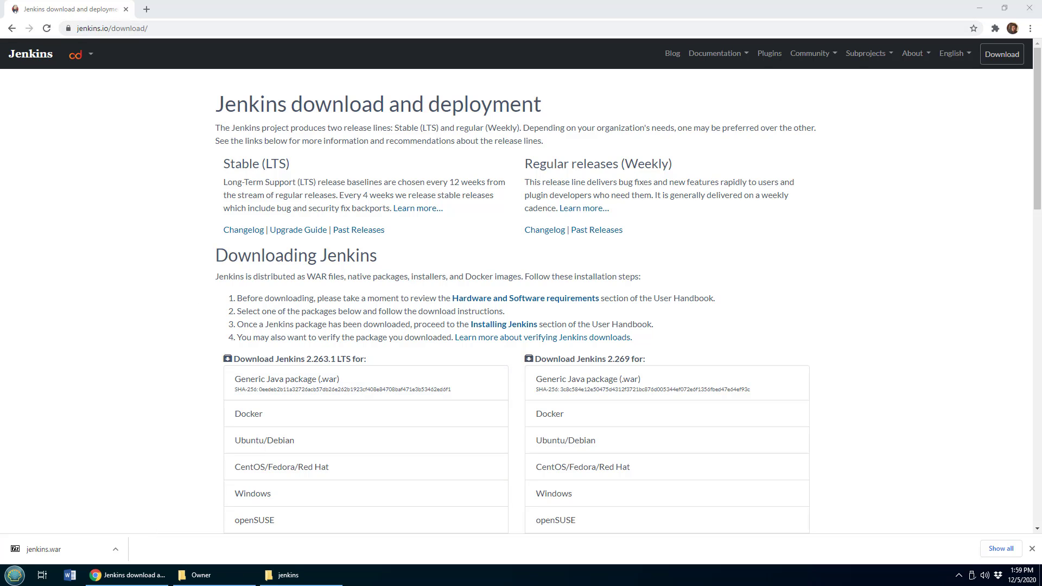
Browse to _tools > jenkins in Explorer and start a Command Prompt in that folder
{"action": "left_click", "coordinate": [288, 575]}
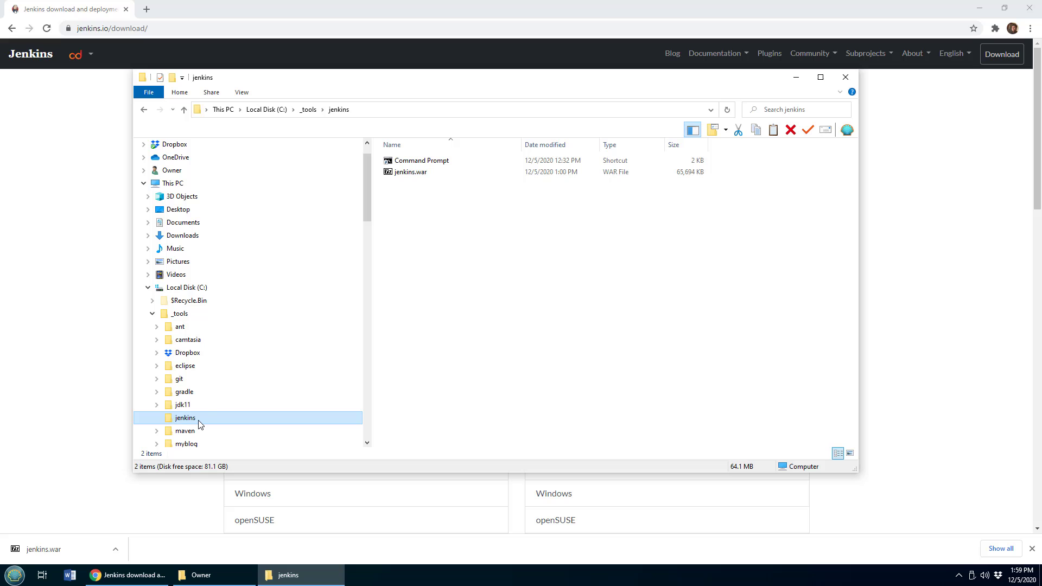
{"action": "left_click", "coordinate": [177, 313]}
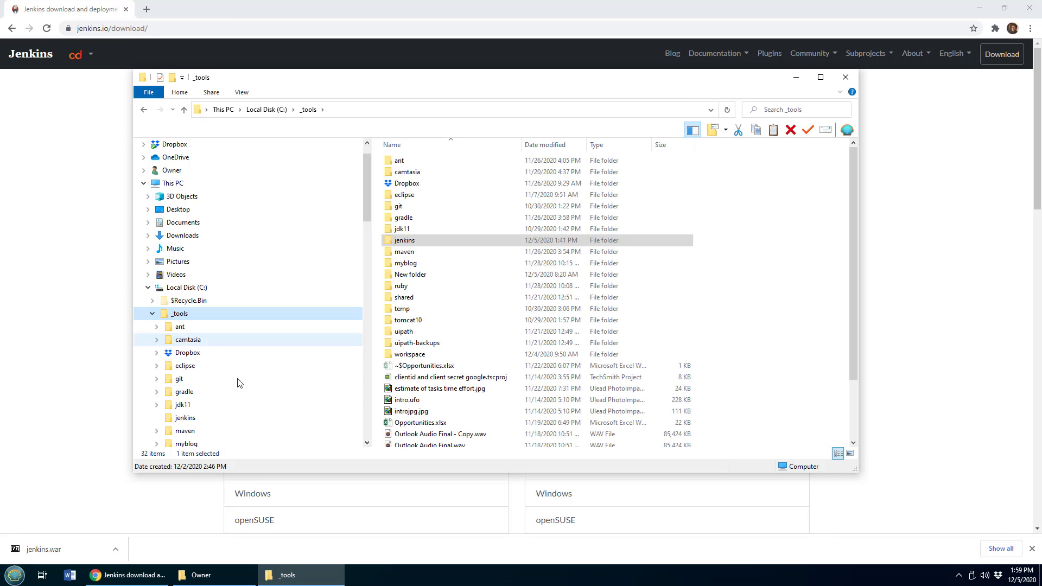
{"action": "left_click", "coordinate": [205, 421]}
{"action": "double_click", "coordinate": [432, 161]}
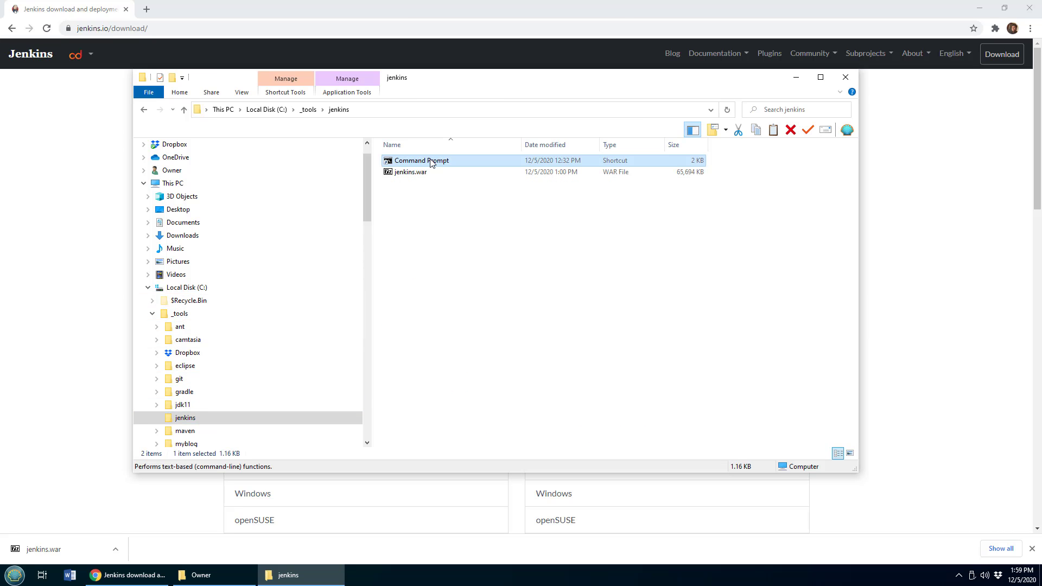
{"action": "left_click", "coordinate": [431, 204]}
{"action": "type", "text": "java -"}
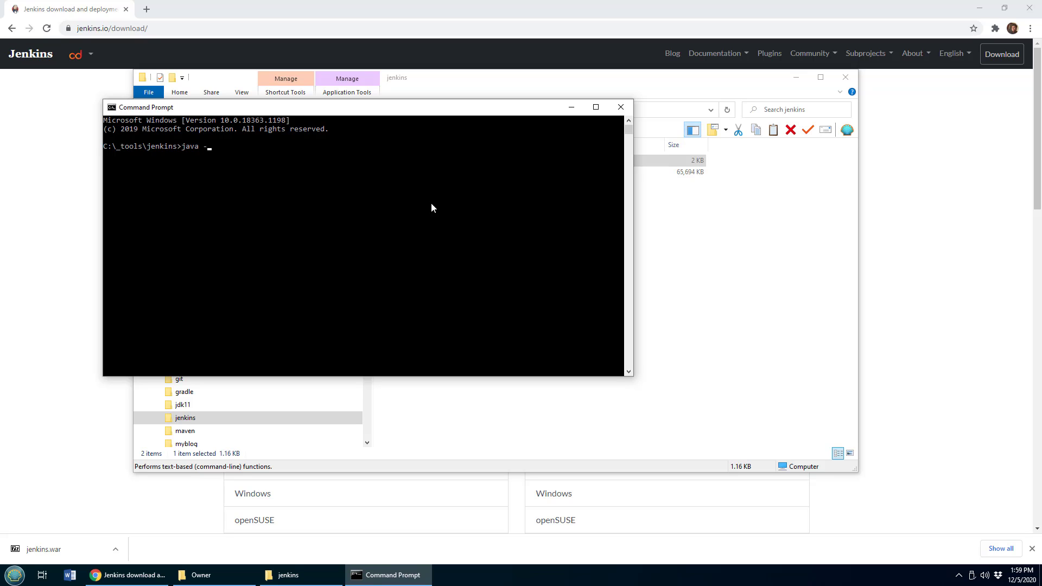
{"action": "type", "text": "s.wa"}
{"action": "type", "text": "r"}
Run java -version and highlight 'openjdk' and '11.0.9' in the output
{"action": "key", "text": "BackSpace"}
{"action": "key", "text": "BackSpace"}
{"action": "key", "text": "BackSpace"}
{"action": "key", "text": "BackSpace"}
{"action": "key", "text": "BackSpace"}
{"action": "key", "text": "Return"}
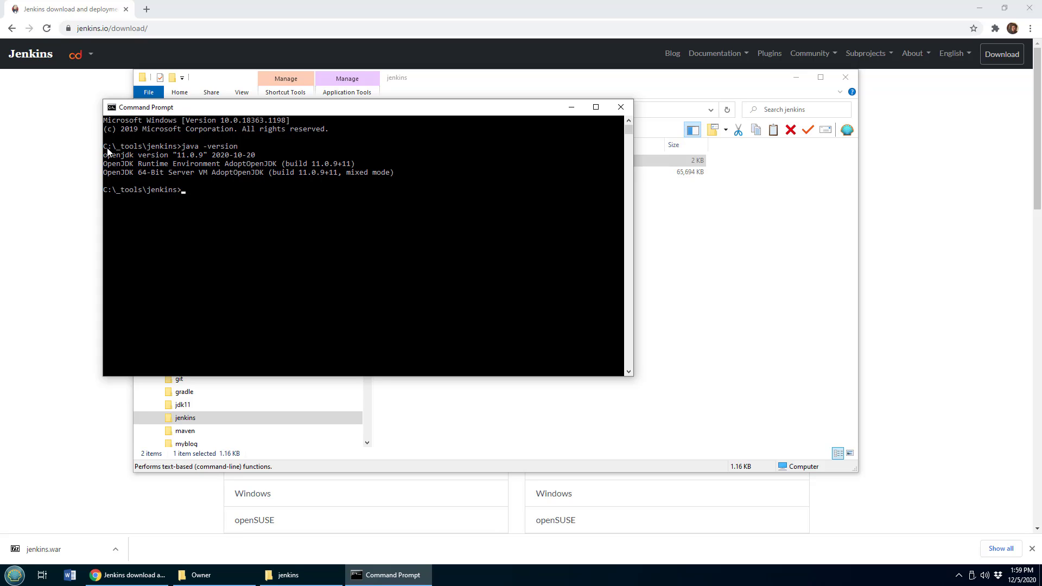
{"action": "left_click_drag", "start_coordinate": [134, 158], "coordinate": [108, 157]}
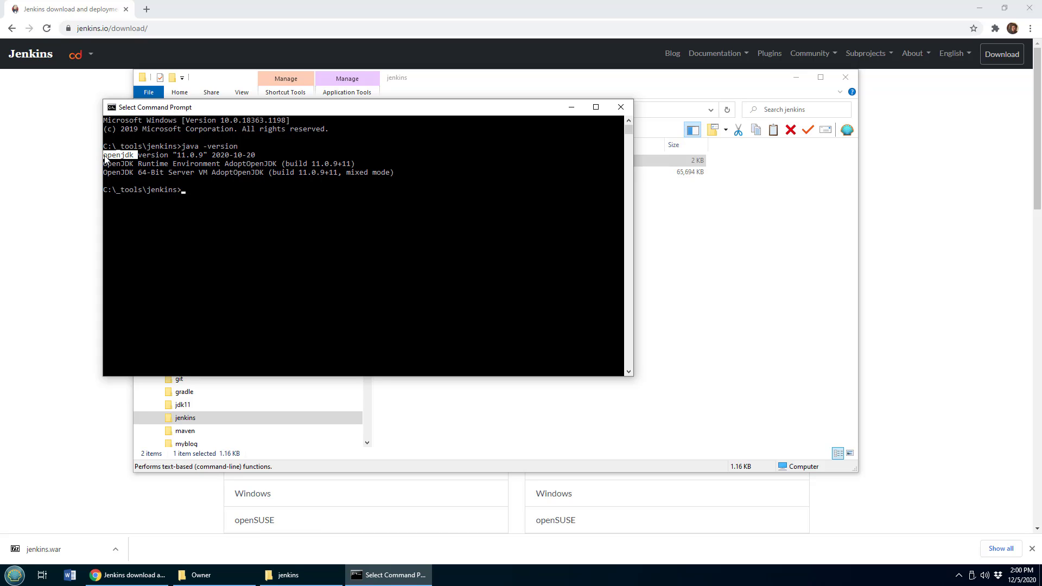
{"action": "left_click", "coordinate": [209, 175]}
{"action": "left_click_drag", "start_coordinate": [207, 156], "coordinate": [178, 159]}
Highlight the java -version command line in the console
{"action": "left_click", "coordinate": [205, 190]}
{"action": "left_click", "coordinate": [198, 147]}
{"action": "mouse_move", "coordinate": [172, 152]}
{"action": "left_mouse_down"}
{"action": "mouse_move", "coordinate": [185, 150]}
{"action": "mouse_move", "coordinate": [173, 148]}
{"action": "left_mouse_up"}
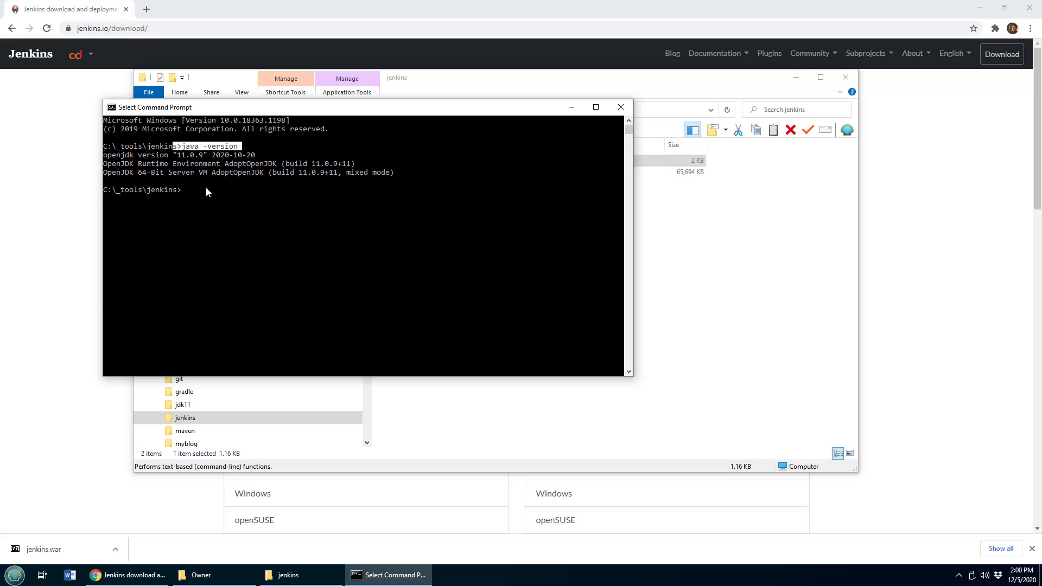
{"action": "type", "text": "java"}
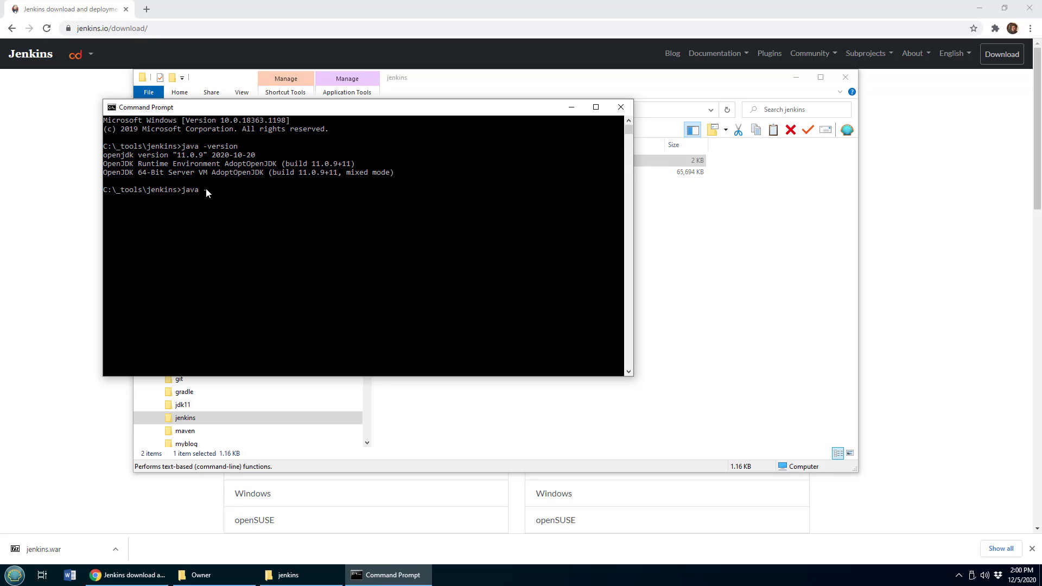
{"action": "type", "text": " -jar jenkins"}
{"action": "type", "text": ".war"}
Launch Jenkins with java -jar jenkins.war and copy the generated initial admin password
{"action": "key", "text": "Return"}
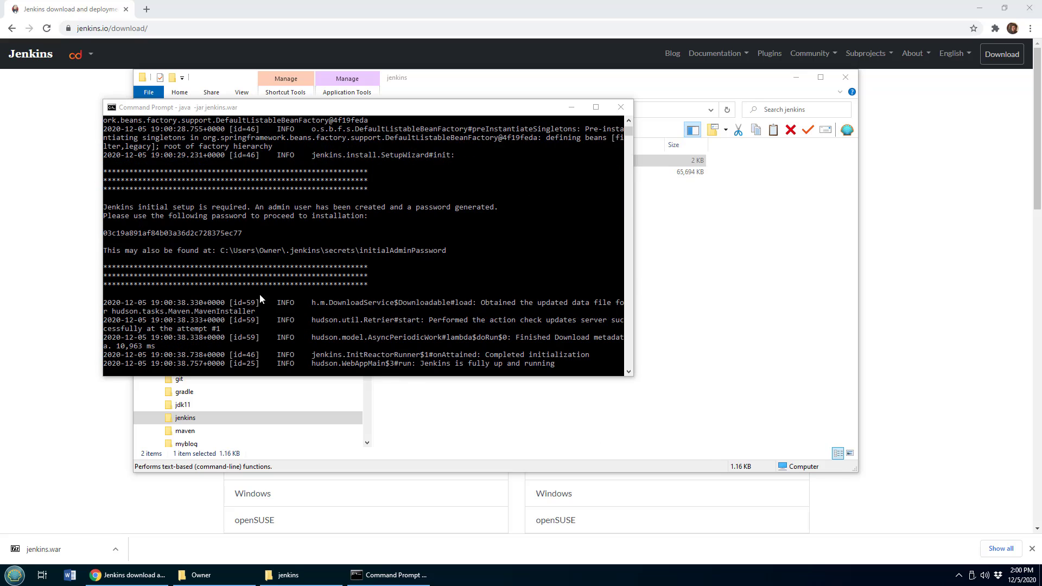
{"action": "left_click", "coordinate": [241, 237]}
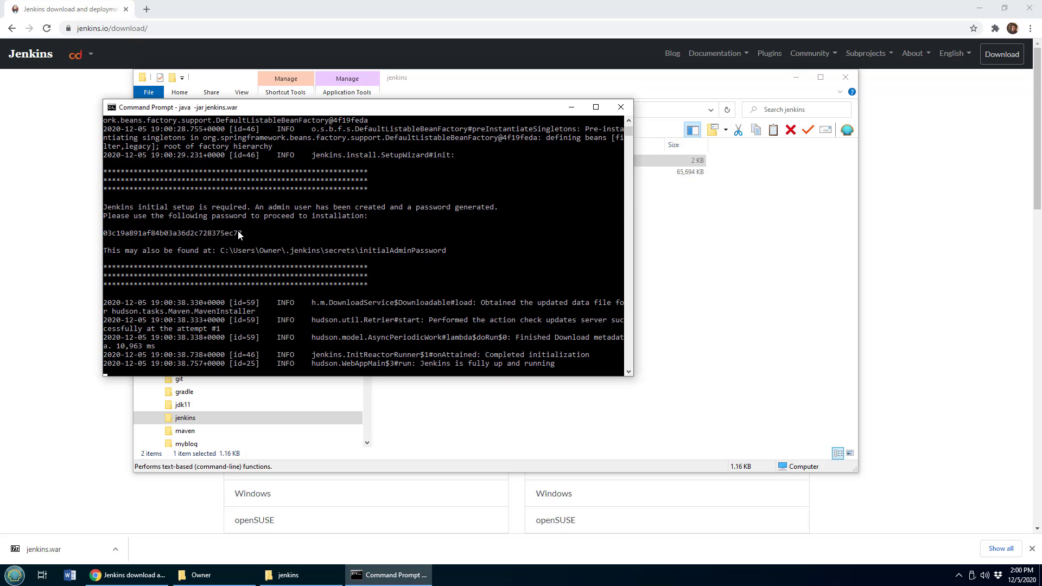
{"action": "left_click", "coordinate": [242, 235]}
{"action": "left_click_drag", "start_coordinate": [242, 235], "coordinate": [99, 235]}
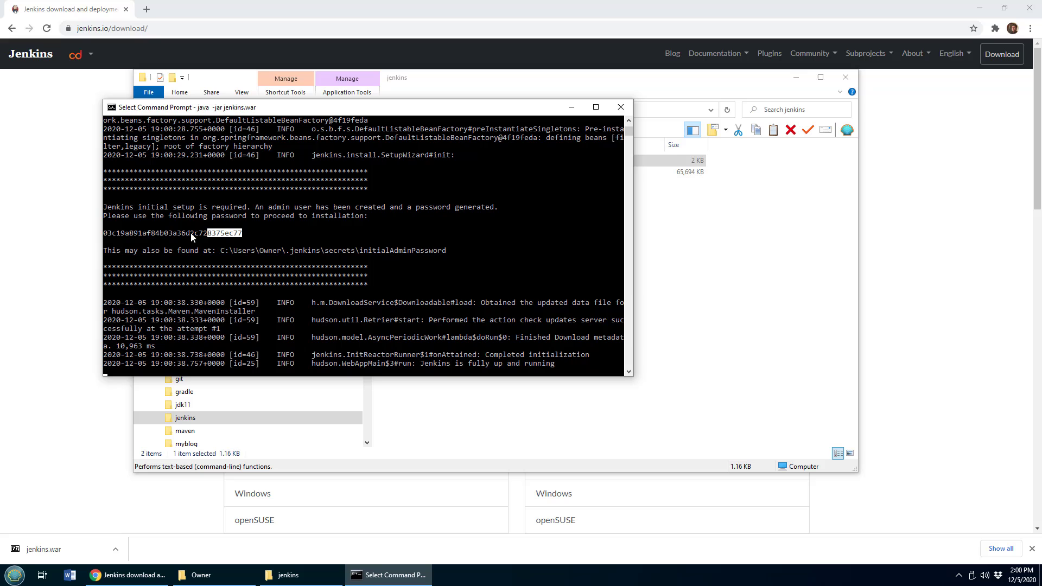
{"action": "key", "text": "ctrl+c"}
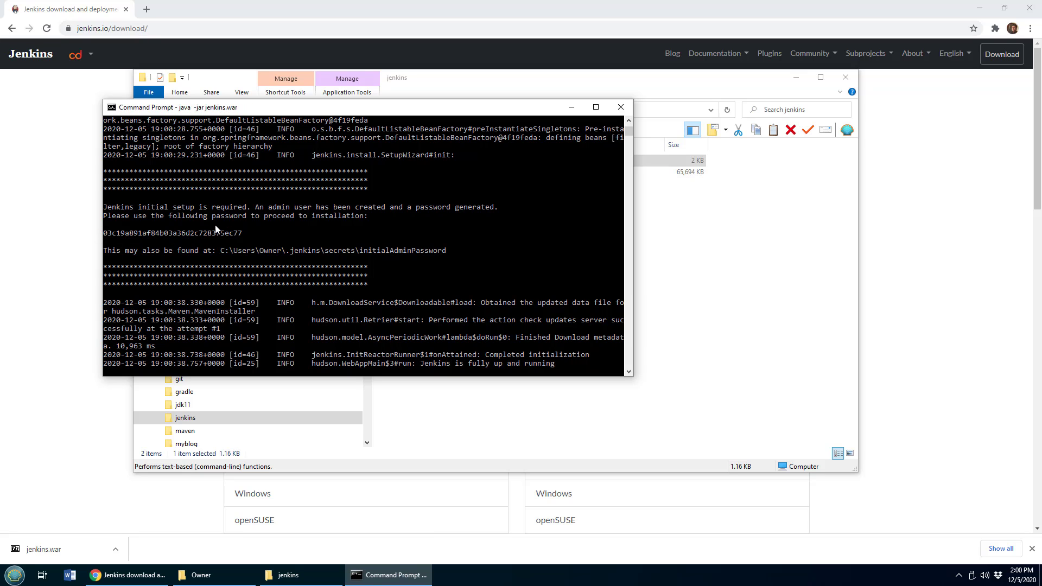
Load localhost:8080 in a new Chrome tab and reselect the admin password in the console
{"action": "left_click", "coordinate": [148, 12]}
{"action": "type", "text": "localhost:8080"}
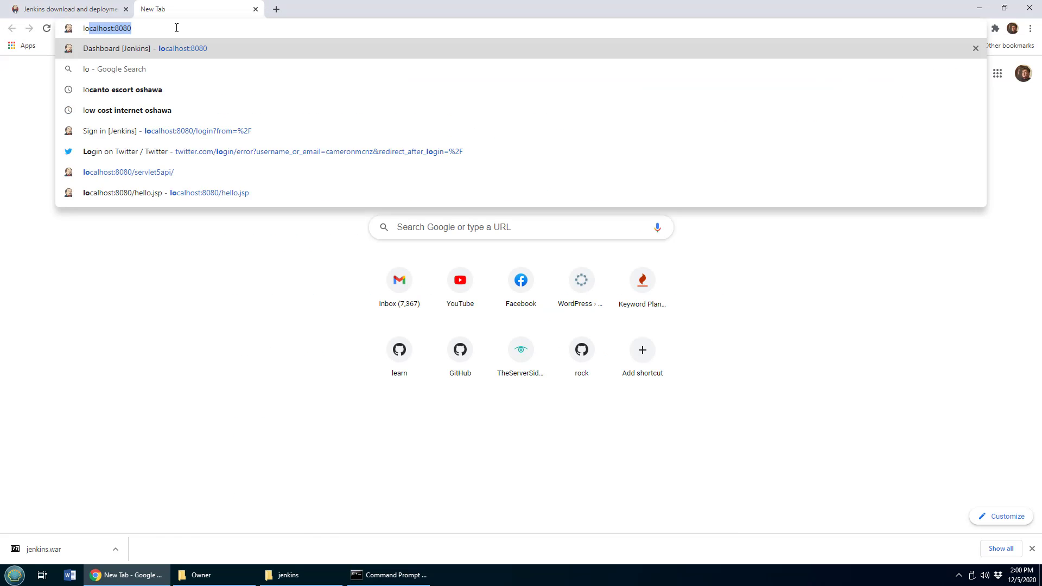
{"action": "key", "text": "Return"}
{"action": "left_click", "coordinate": [390, 575]}
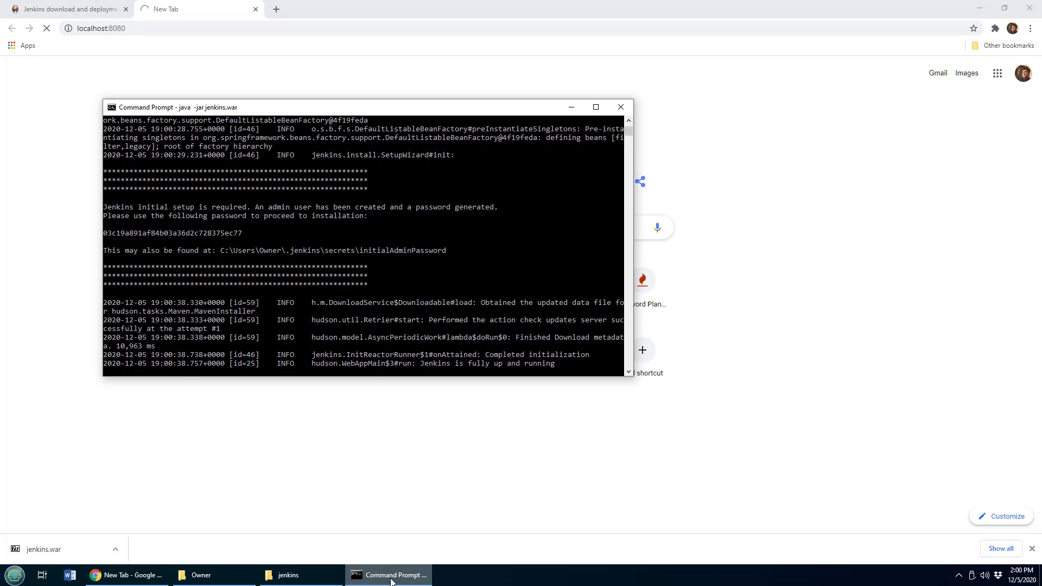
{"action": "left_click", "coordinate": [228, 234]}
{"action": "left_click_drag", "start_coordinate": [241, 234], "coordinate": [105, 238]}
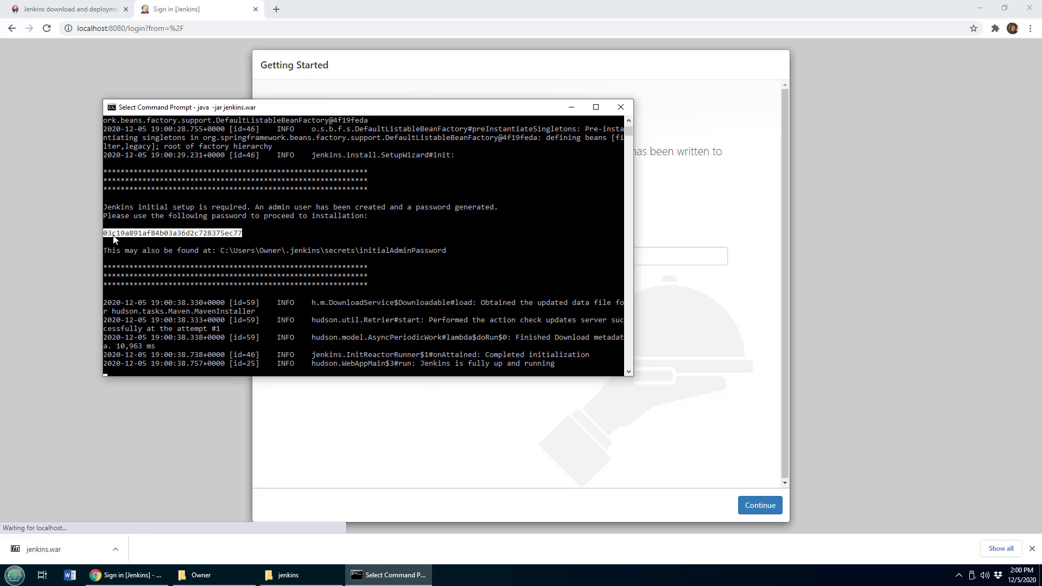
Copy the admin password through the console's Edit menu and paste it into Administrator password
{"action": "key", "text": "ctrl+c"}
{"action": "left_click_drag", "start_coordinate": [241, 232], "coordinate": [102, 239]}
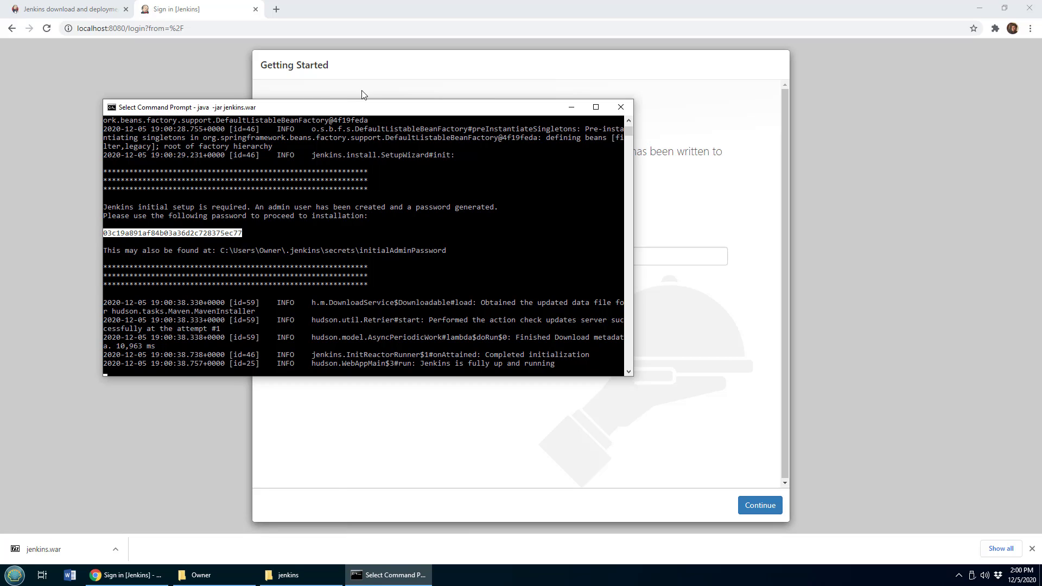
{"action": "right_click", "coordinate": [356, 107]}
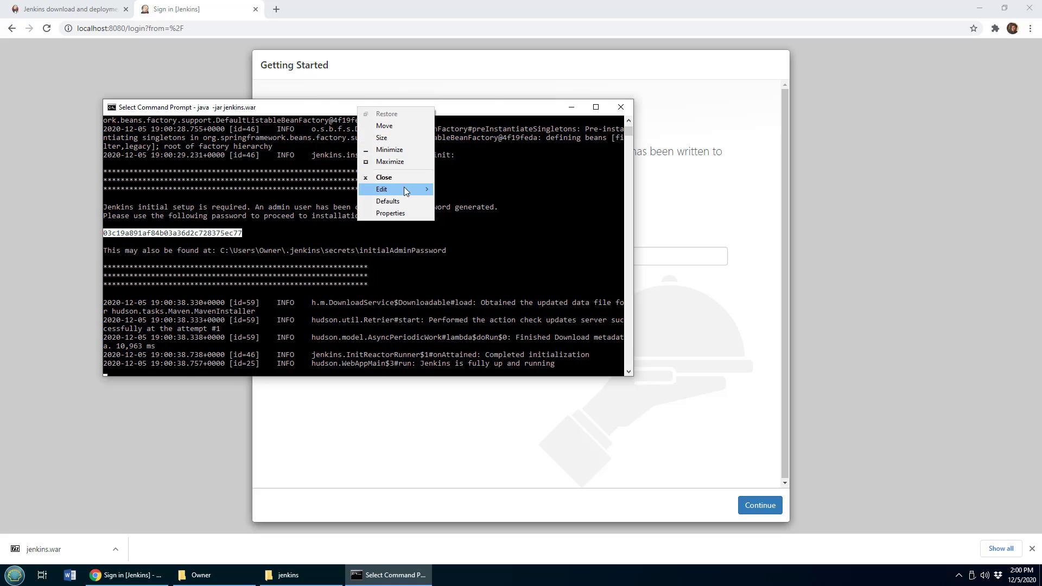
{"action": "left_click", "coordinate": [460, 202]}
{"action": "left_click", "coordinate": [691, 252]}
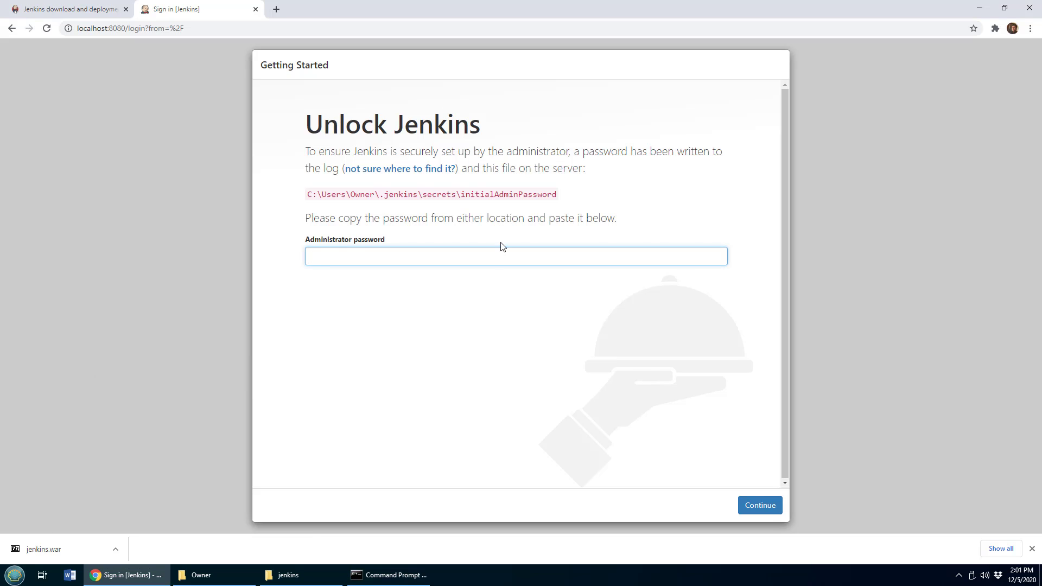
{"action": "right_click", "coordinate": [485, 259]}
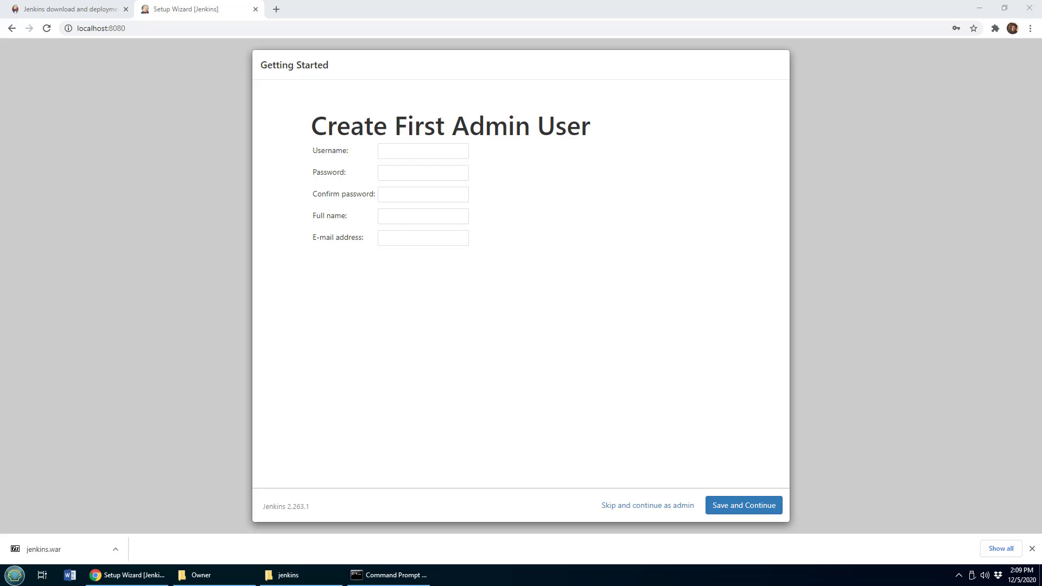
Enter username 'jenkins', the password and its confirmation, the full name, and the e-mail address
{"action": "left_click", "coordinate": [425, 154]}
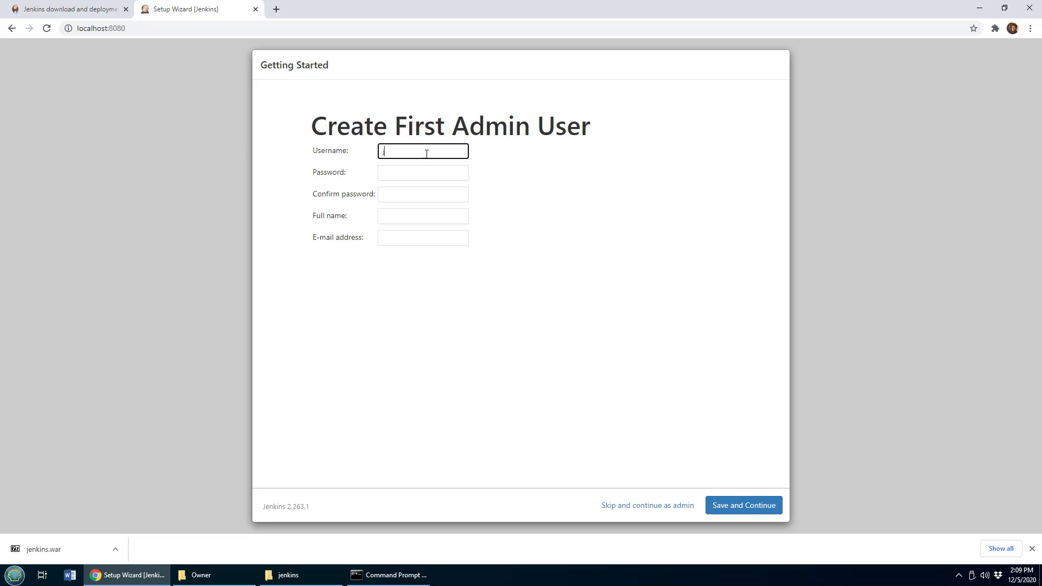
{"action": "type", "text": "ns"}
{"action": "key", "text": "Tab"}
{"action": "type", "text": "•"}
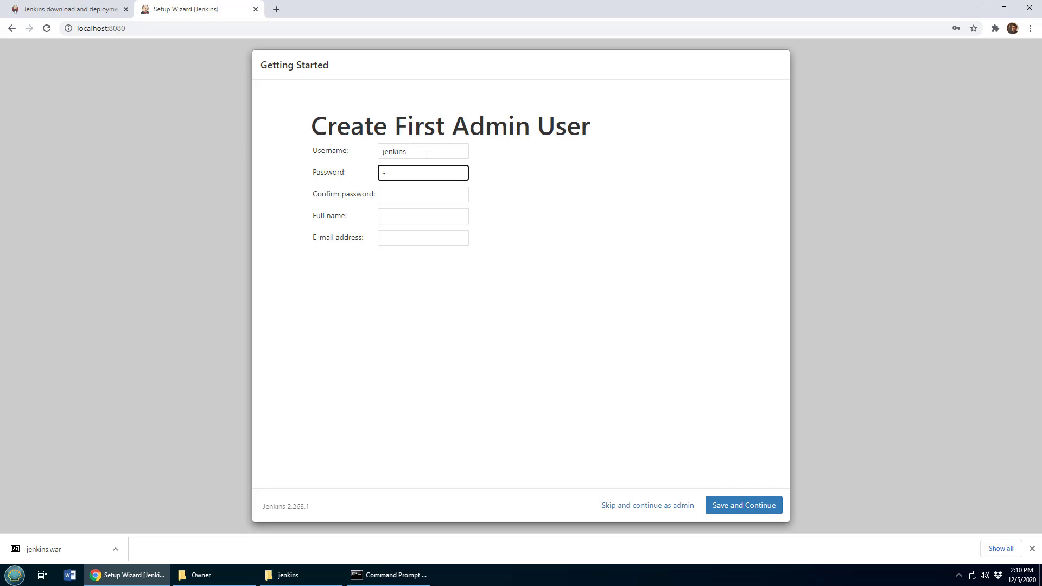
{"action": "type", "text": "•••••"}
{"action": "key", "text": "Tab"}
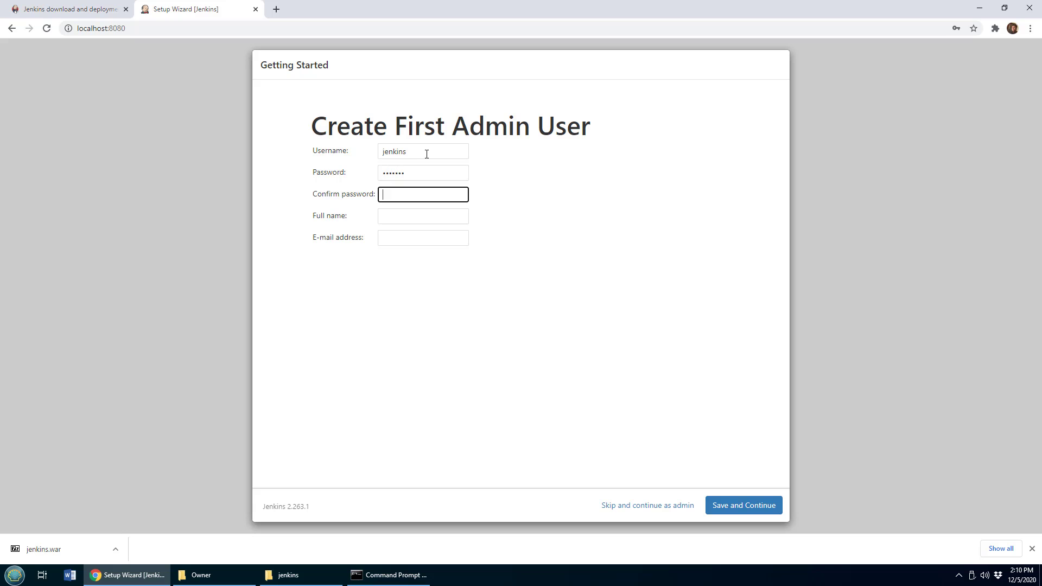
{"action": "key", "text": "Tab"}
{"action": "type", "text": "jenkins"}
{"action": "key", "text": "Tab"}
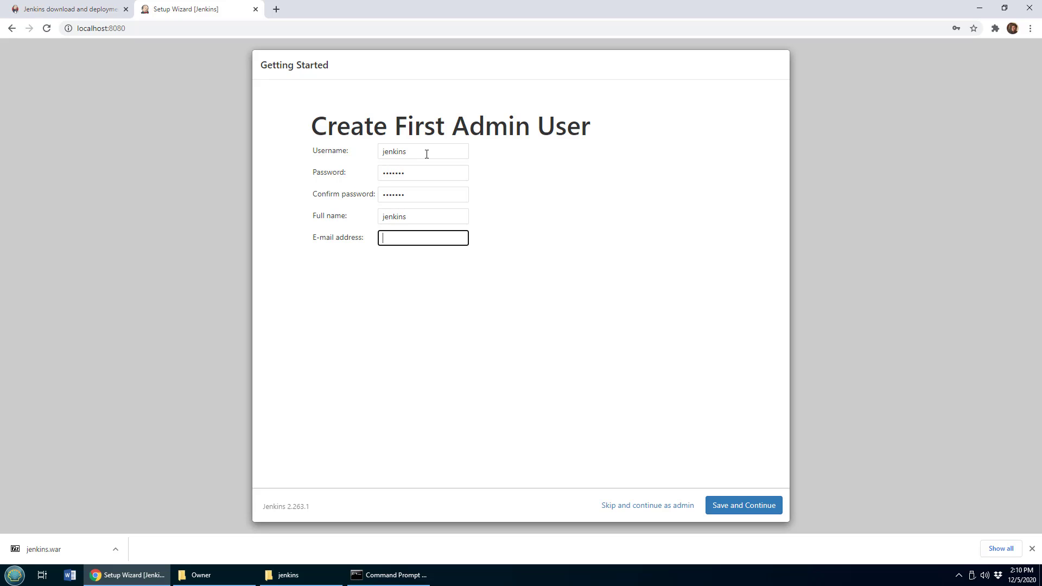
{"action": "type", "text": "nkins@exa"}
{"action": "type", "text": "mple.com"}
Save the admin user, accept the Jenkins URL, and start using Jenkins
{"action": "left_click", "coordinate": [771, 505]}
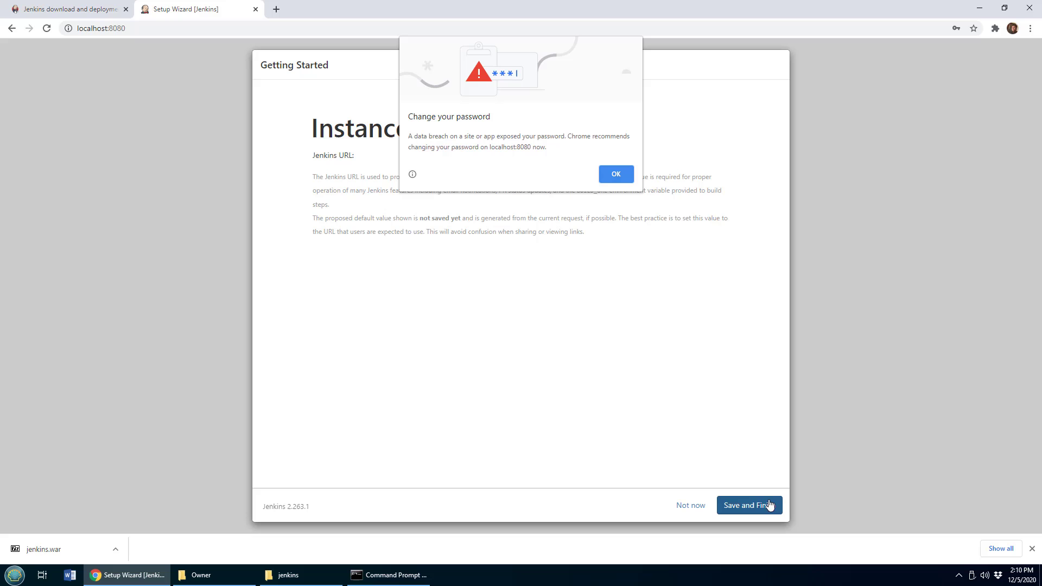
{"action": "left_click", "coordinate": [618, 175]}
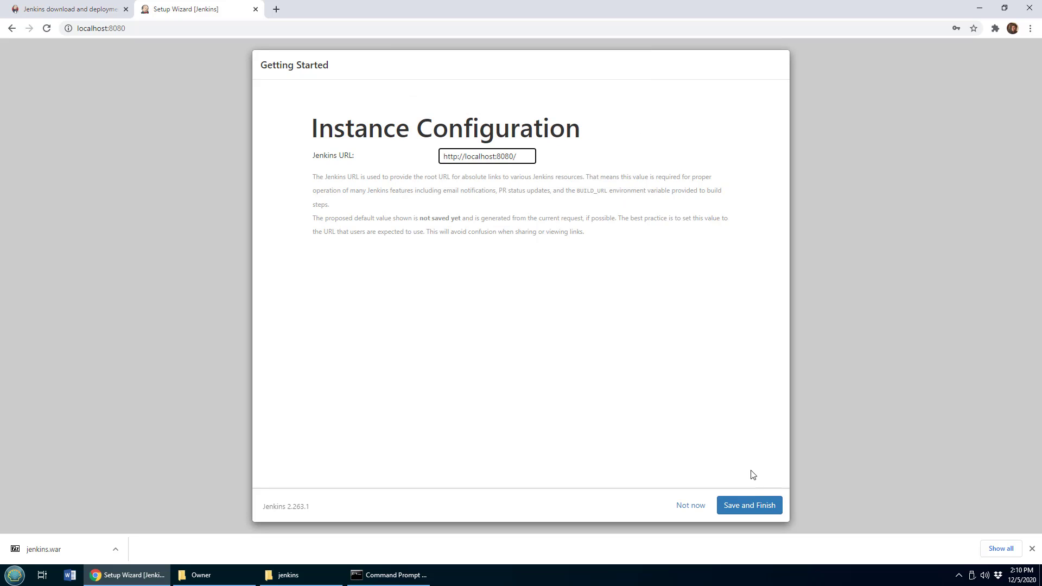
{"action": "left_click", "coordinate": [765, 508]}
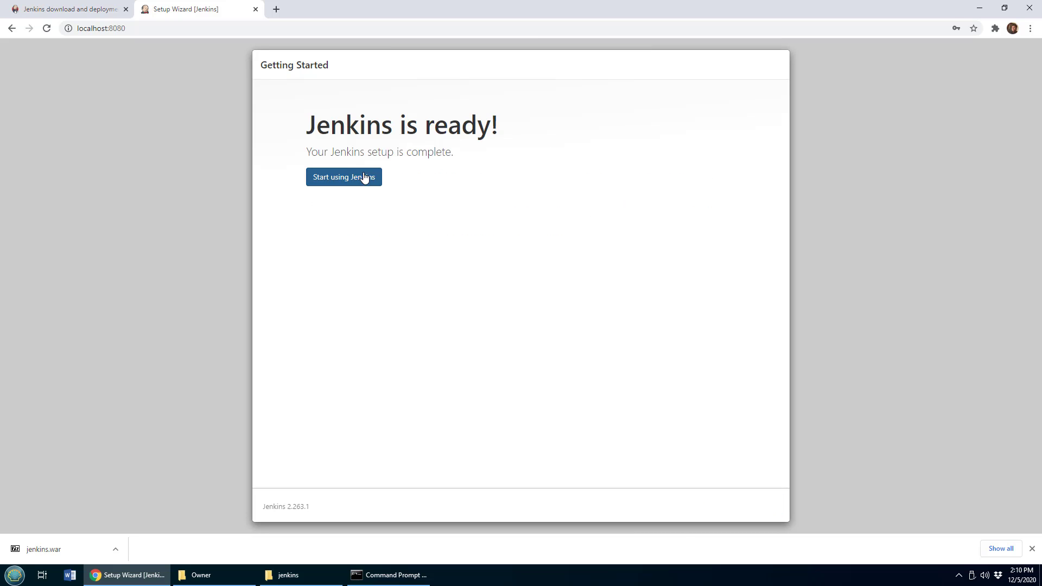
{"action": "left_click", "coordinate": [364, 177]}
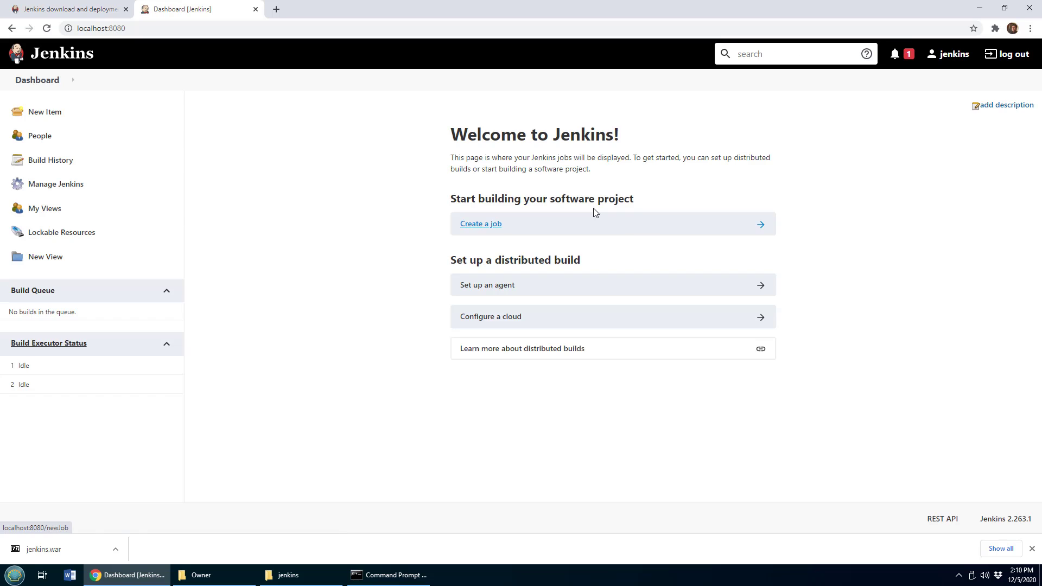
Visit New Item, return to the Dashboard, and close the Jenkins console window
{"action": "left_click", "coordinate": [40, 114]}
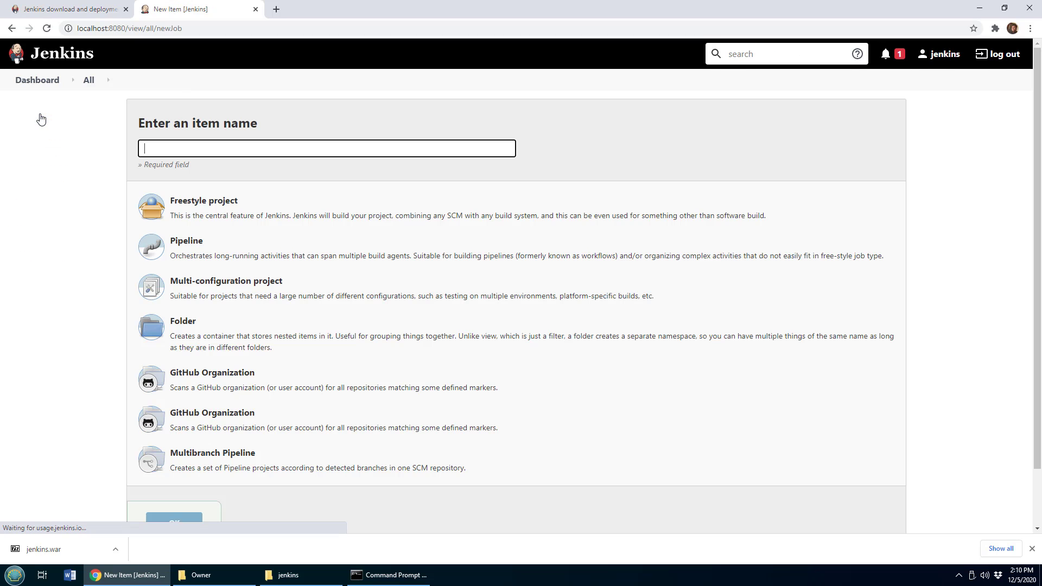
{"action": "left_click", "coordinate": [45, 82]}
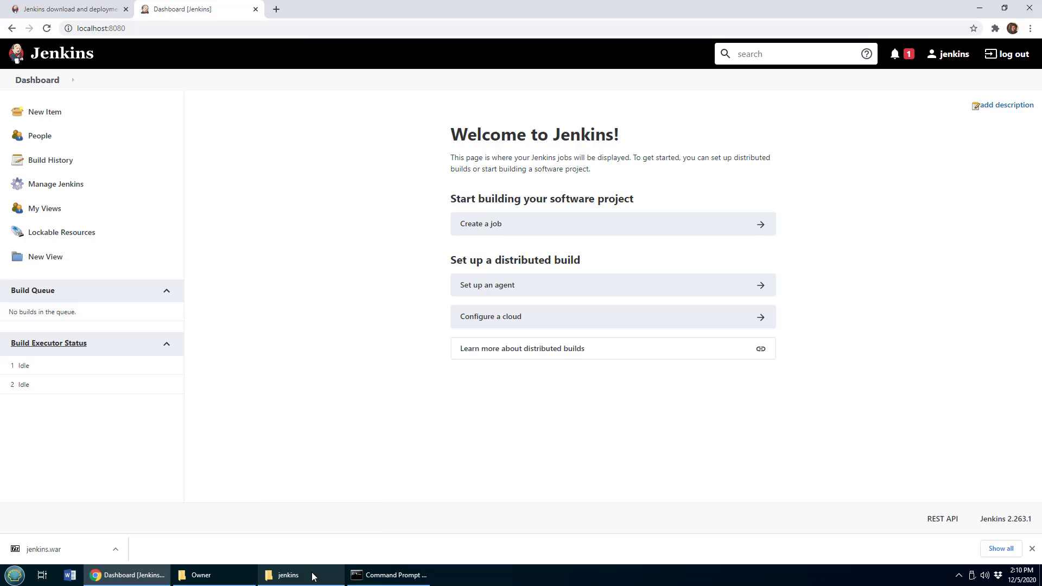
{"action": "left_click", "coordinate": [431, 535]}
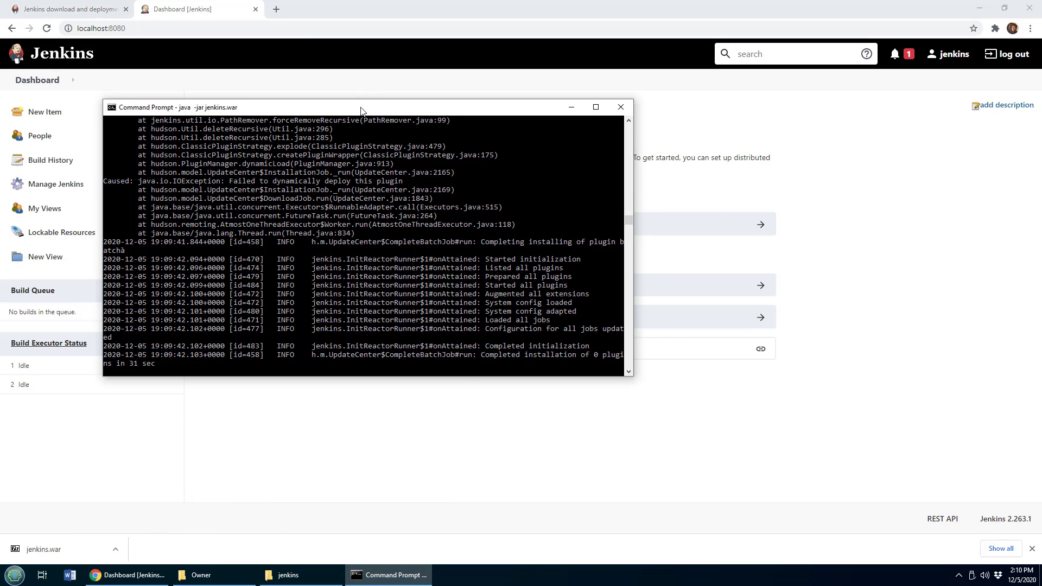
{"action": "left_click_drag", "start_coordinate": [361, 110], "coordinate": [445, 145]}
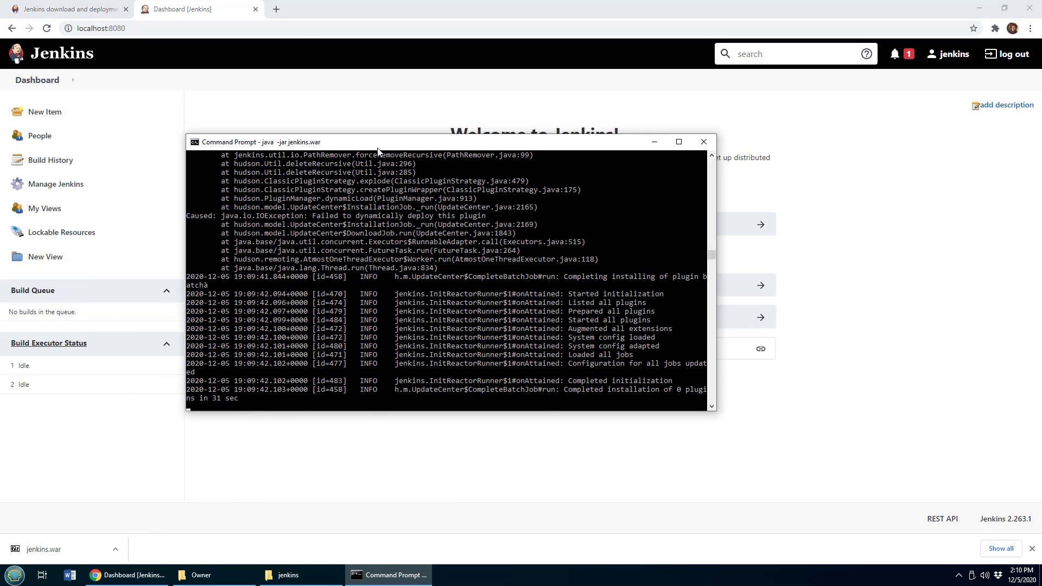
{"action": "left_click", "coordinate": [705, 145]}
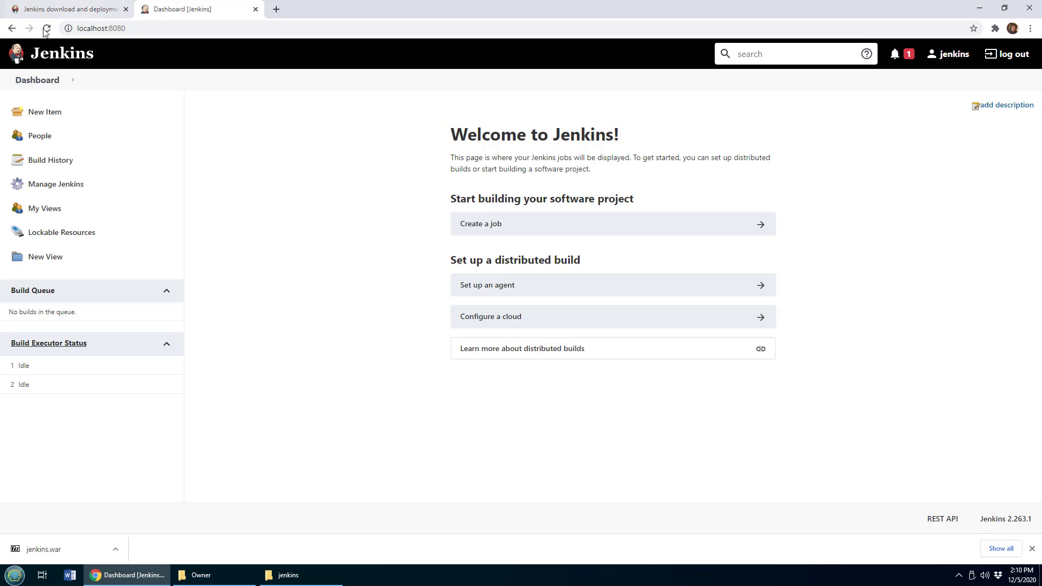
Add a new text document in the jenkins folder and rename it stat-jenkins.bat
{"action": "left_click", "coordinate": [46, 29]}
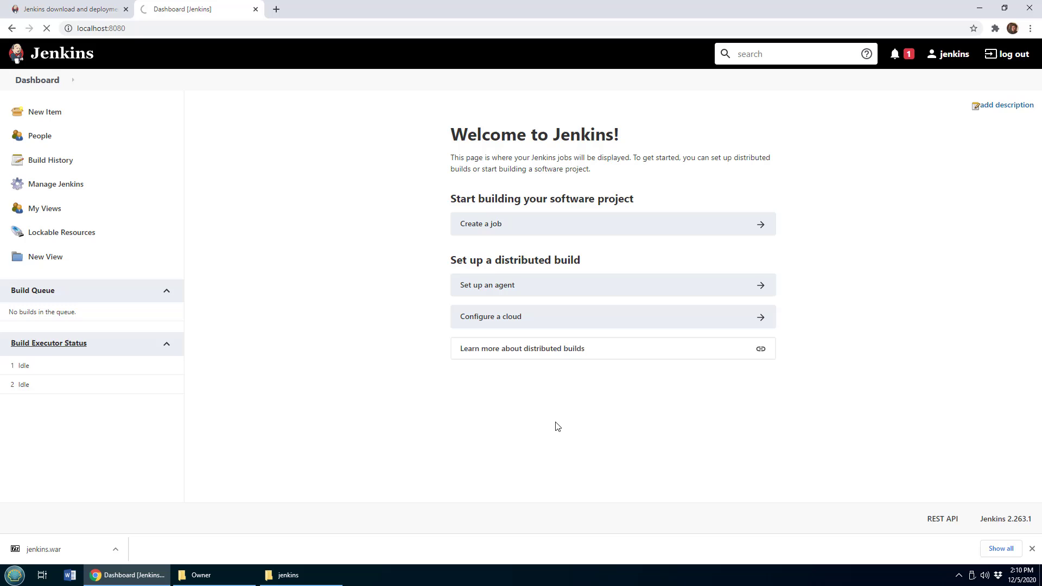
{"action": "left_click", "coordinate": [325, 571]}
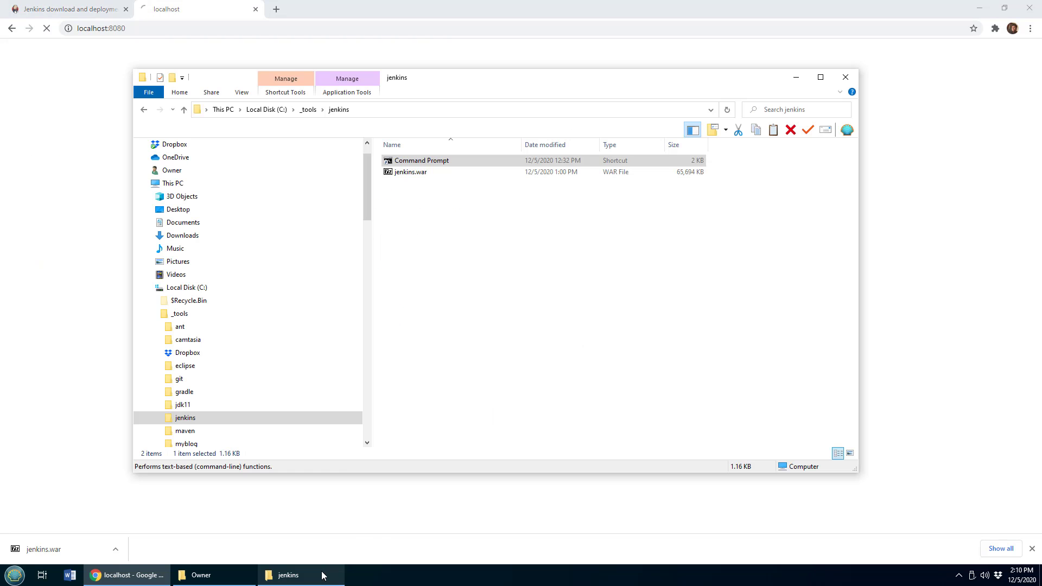
{"action": "left_click", "coordinate": [419, 186]}
{"action": "right_click", "coordinate": [416, 187]}
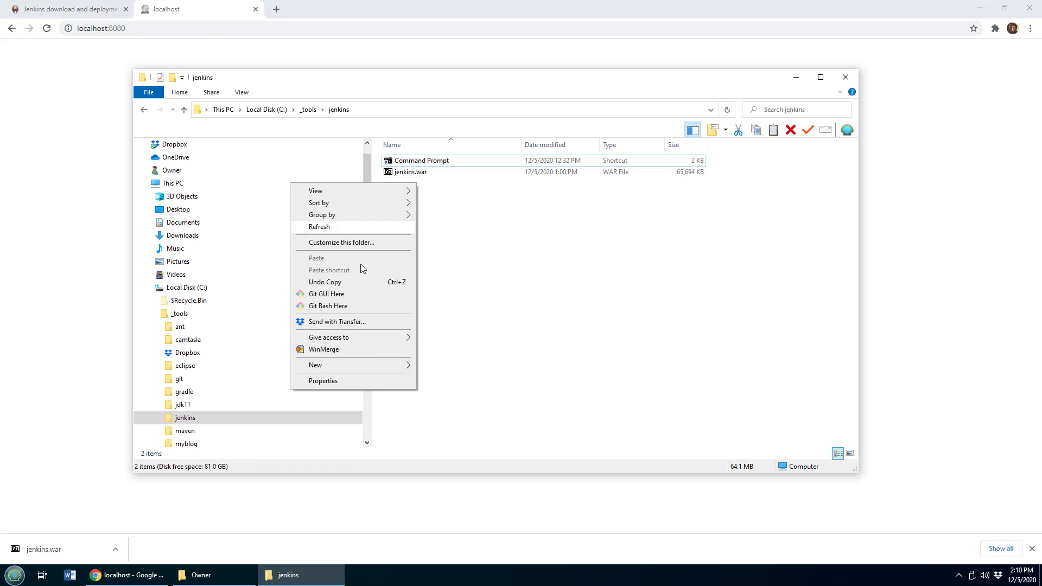
{"action": "mouse_move", "coordinate": [353, 365]}
{"action": "left_click", "coordinate": [460, 453]}
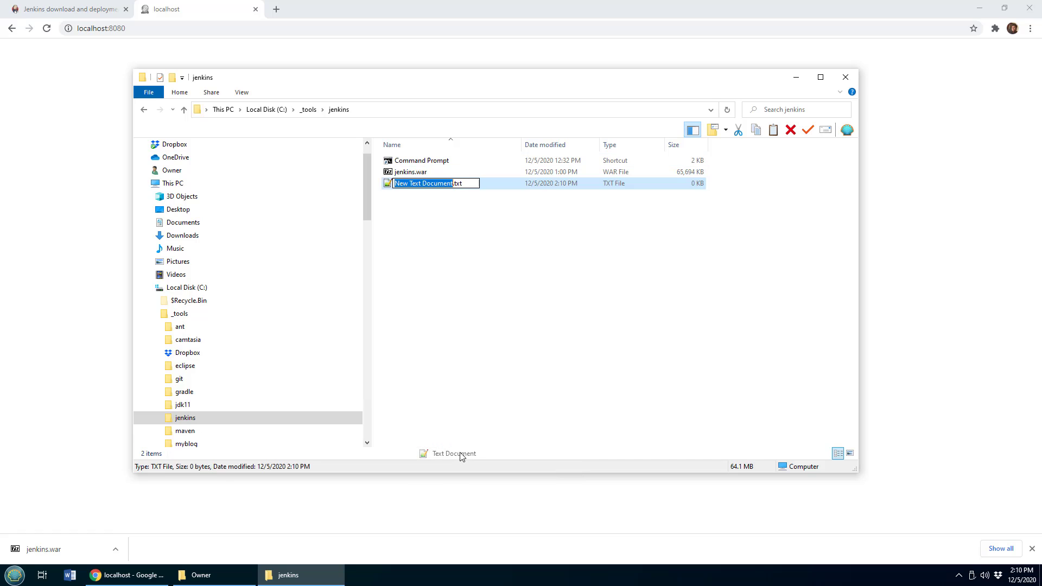
{"action": "type", "text": "stat-jenkins"}
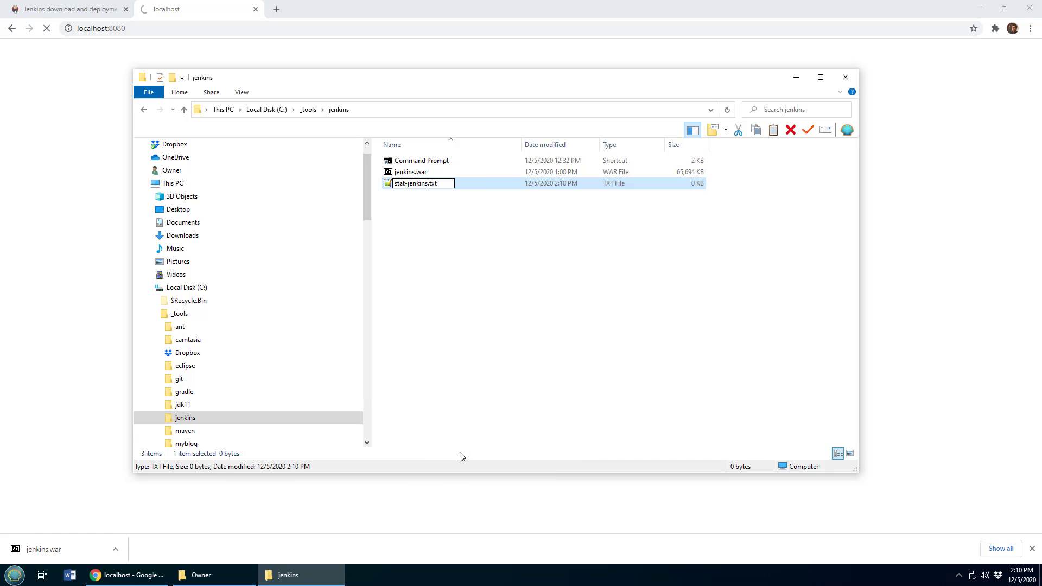
{"action": "type", "text": ".bat"}
{"action": "key", "text": "Delete"}
{"action": "key", "text": "Delete"}
{"action": "key", "text": "Delete"}
{"action": "key", "text": "Return"}
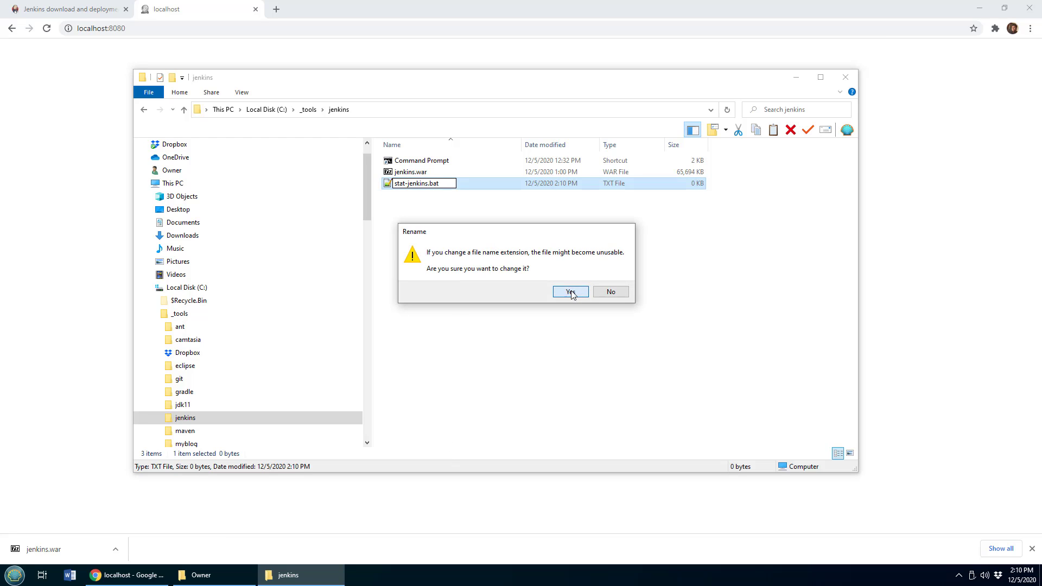
{"action": "left_click", "coordinate": [570, 290]}
Save 'java -jar jenkins.war' into stat-jenkins.bat with Notepad++, then close Notepad++
{"action": "right_click", "coordinate": [431, 183]}
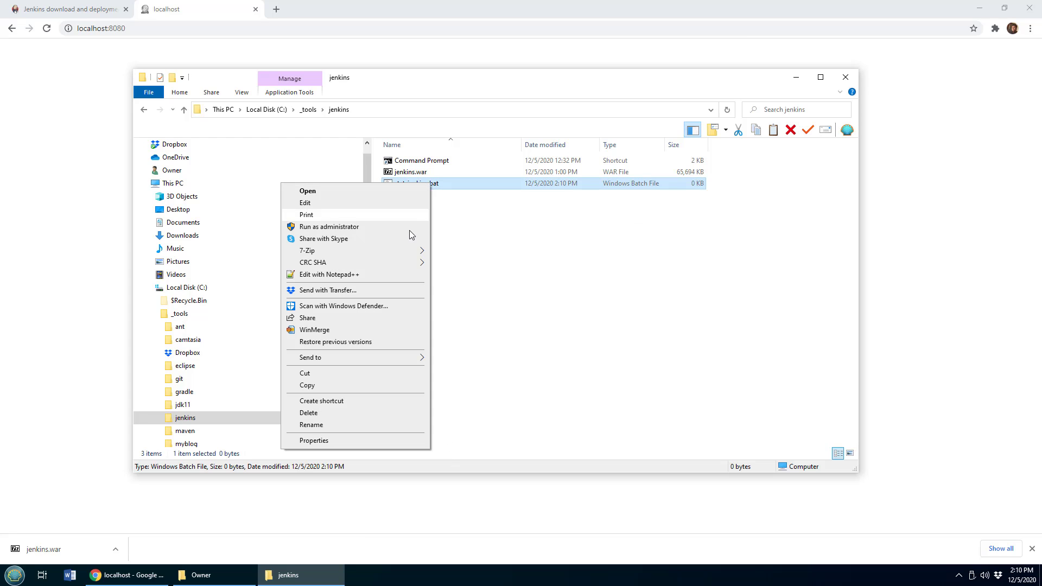
{"action": "left_click", "coordinate": [388, 275]}
{"action": "type", "text": "j"}
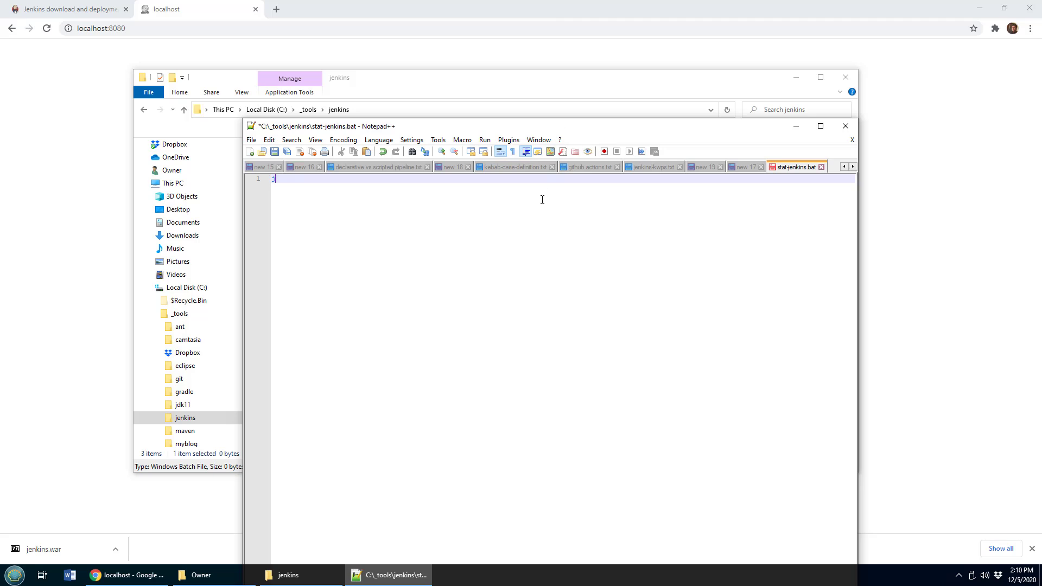
{"action": "type", "text": "ava -jar jenkins"}
{"action": "type", "text": ".war"}
{"action": "key", "text": "ctrl+s"}
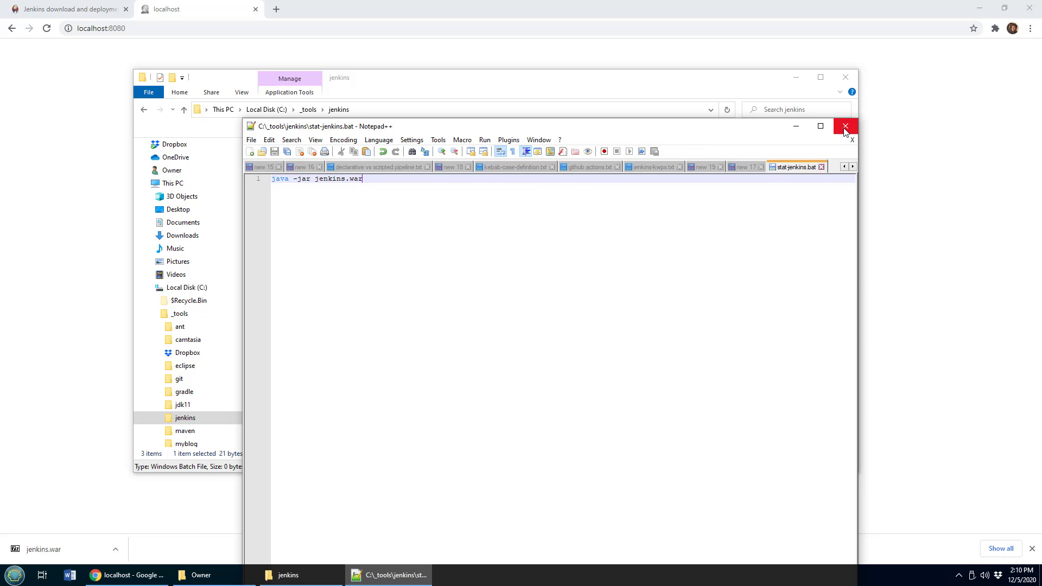
{"action": "left_click", "coordinate": [845, 126]}
Double-click stat-jenkins.bat to start Jenkins and move its console window aside
{"action": "key", "text": "Up"}
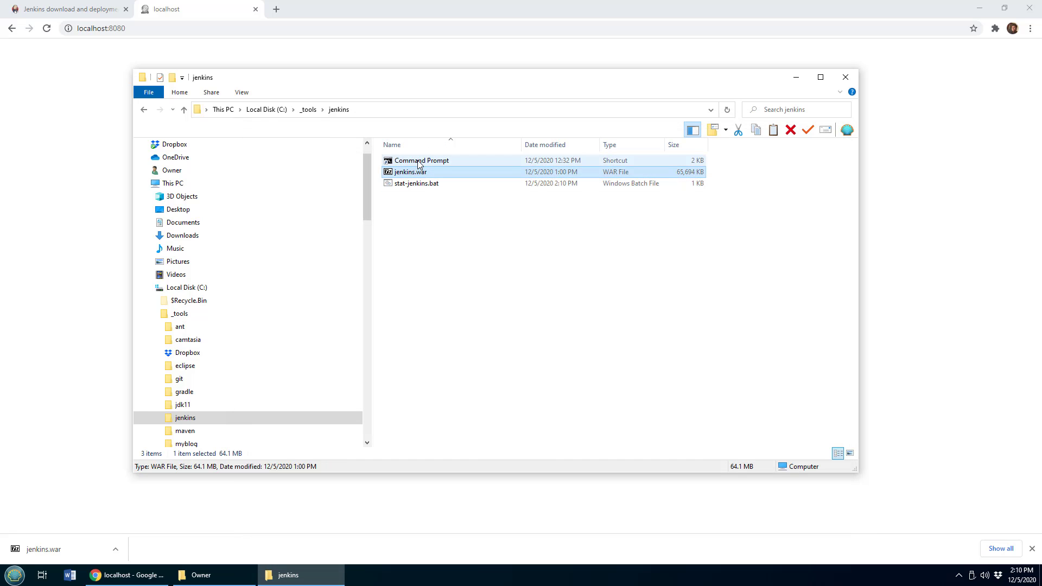
{"action": "key", "text": "Up"}
{"action": "left_click", "coordinate": [426, 187]}
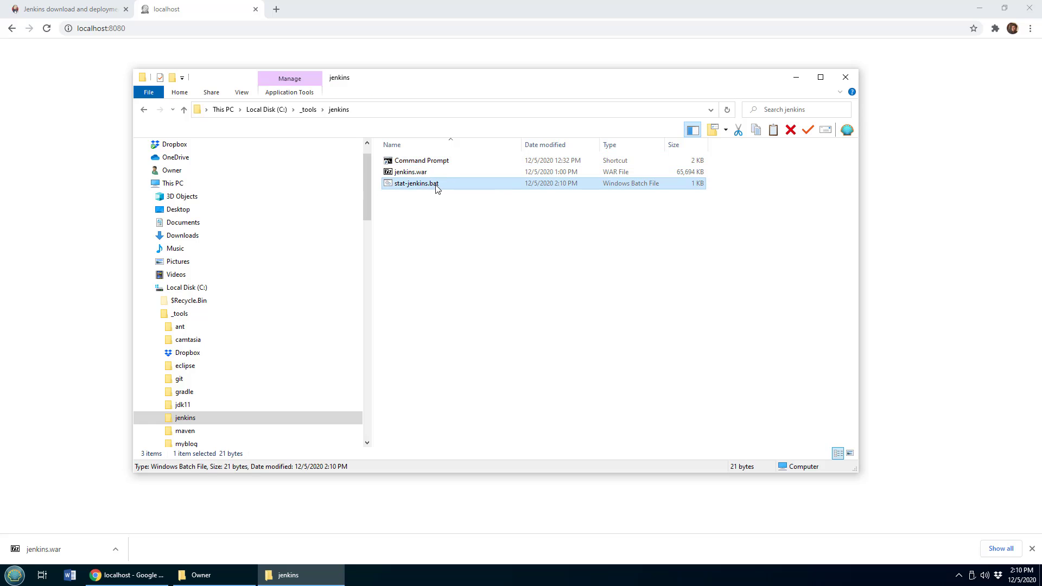
{"action": "double_click", "coordinate": [435, 186]}
{"action": "left_click_drag", "start_coordinate": [407, 122], "coordinate": [527, 163]}
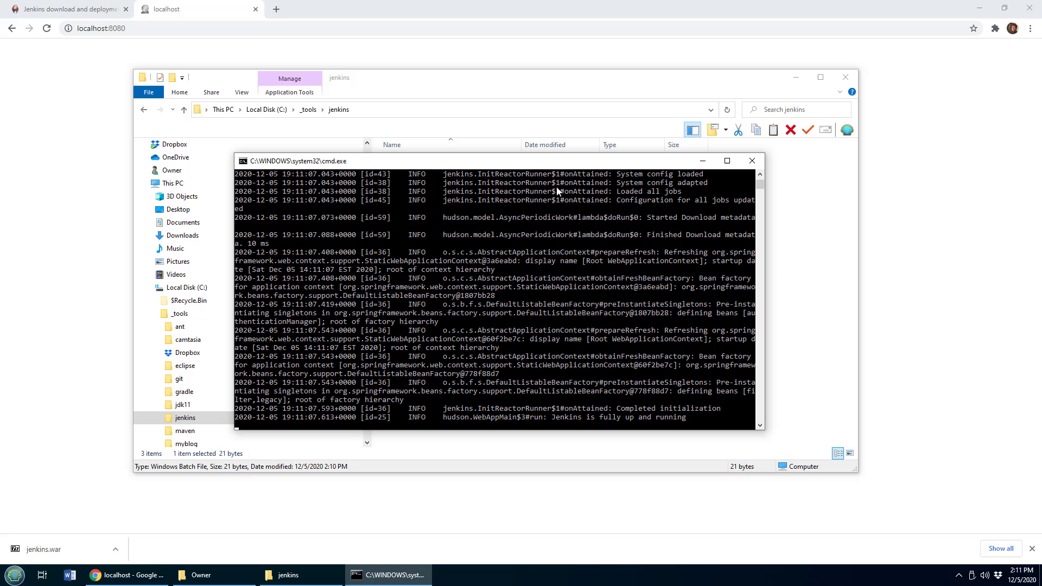
Reload localhost:8080, sign in as the jenkins admin, dismiss Chrome's warning, and open Dashboard
{"action": "left_click", "coordinate": [232, 27]}
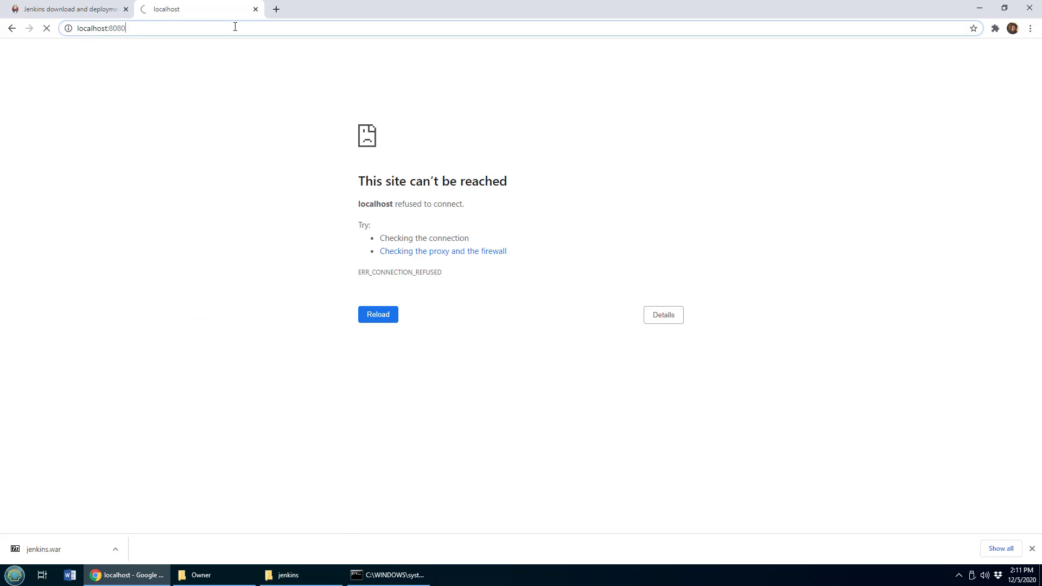
{"action": "key", "text": "Return"}
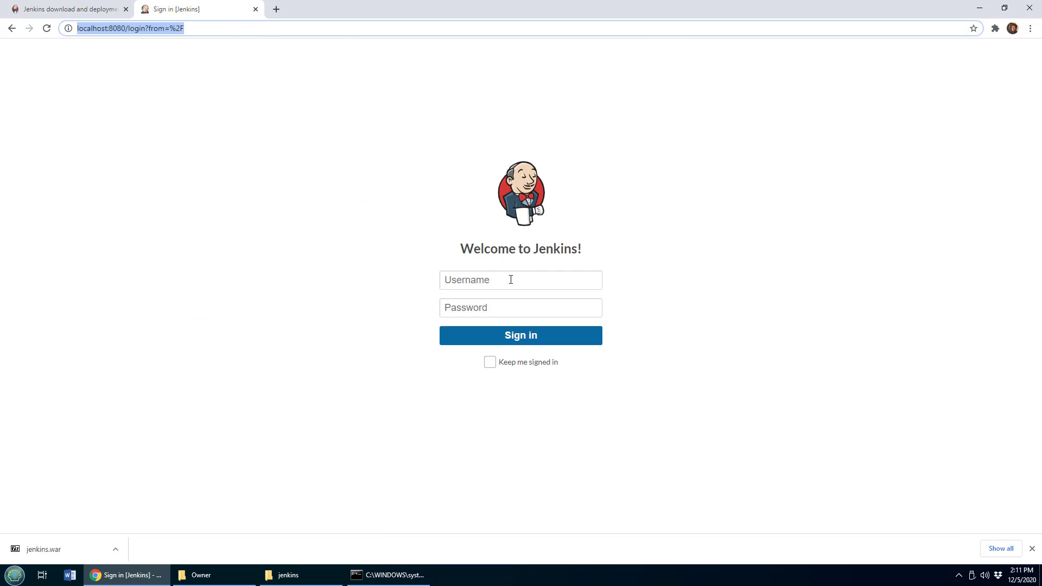
{"action": "left_click", "coordinate": [511, 280]}
{"action": "type", "text": "jenkins"}
{"action": "key", "text": "Tab"}
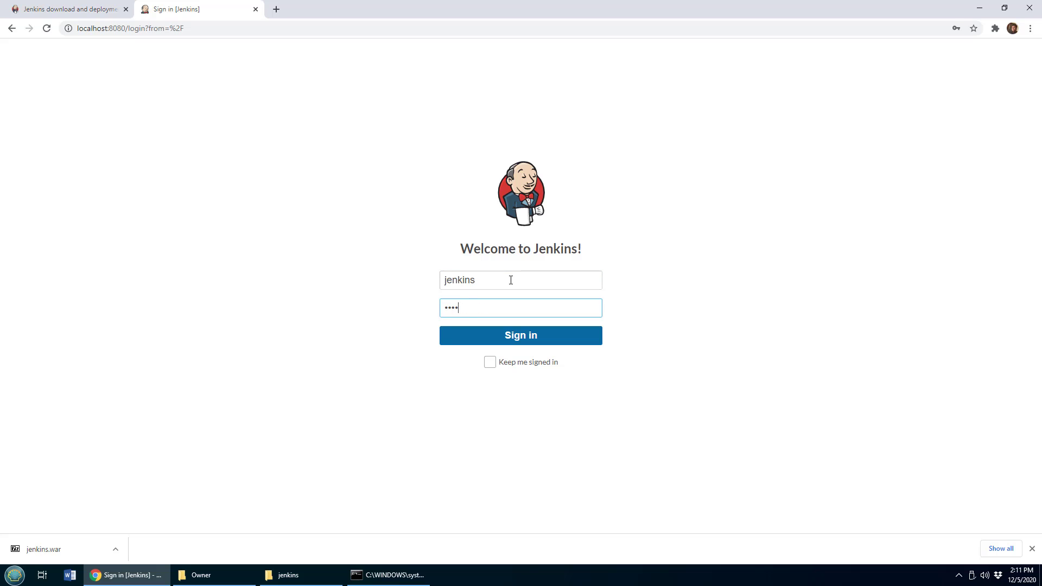
{"action": "left_click", "coordinate": [523, 339]}
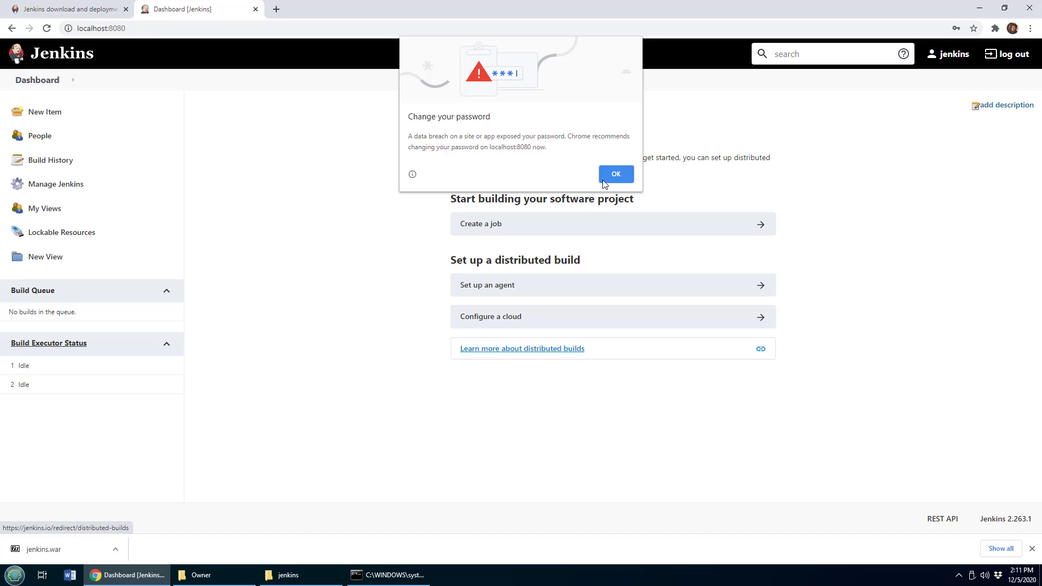
{"action": "left_click", "coordinate": [602, 180]}
{"action": "left_click", "coordinate": [36, 82]}
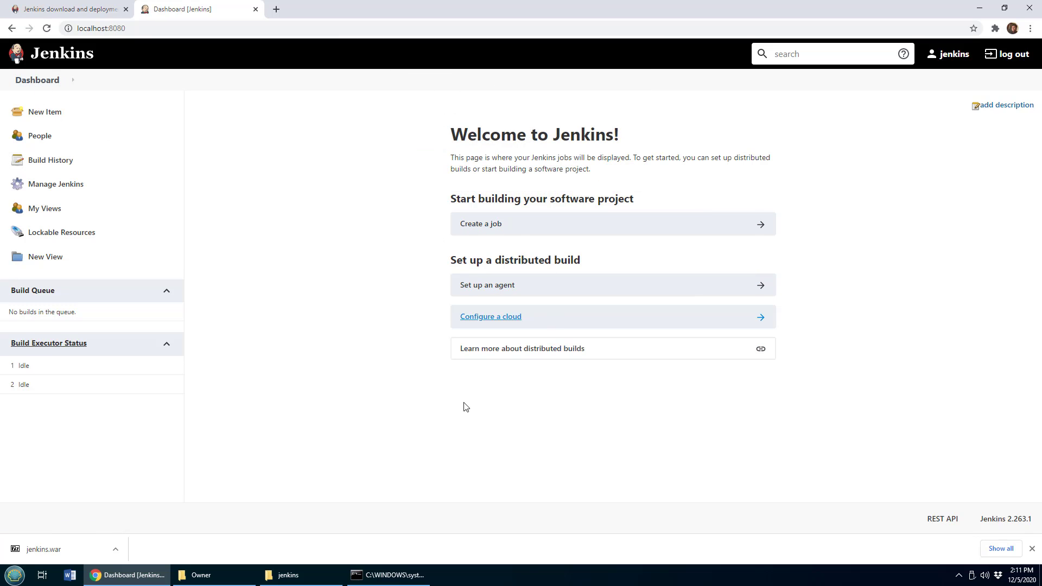
Reopen stat-jenkins.bat from the jenkins folder in Notepad++ to show 'java -jar jenkins.war'
{"action": "left_click", "coordinate": [318, 577]}
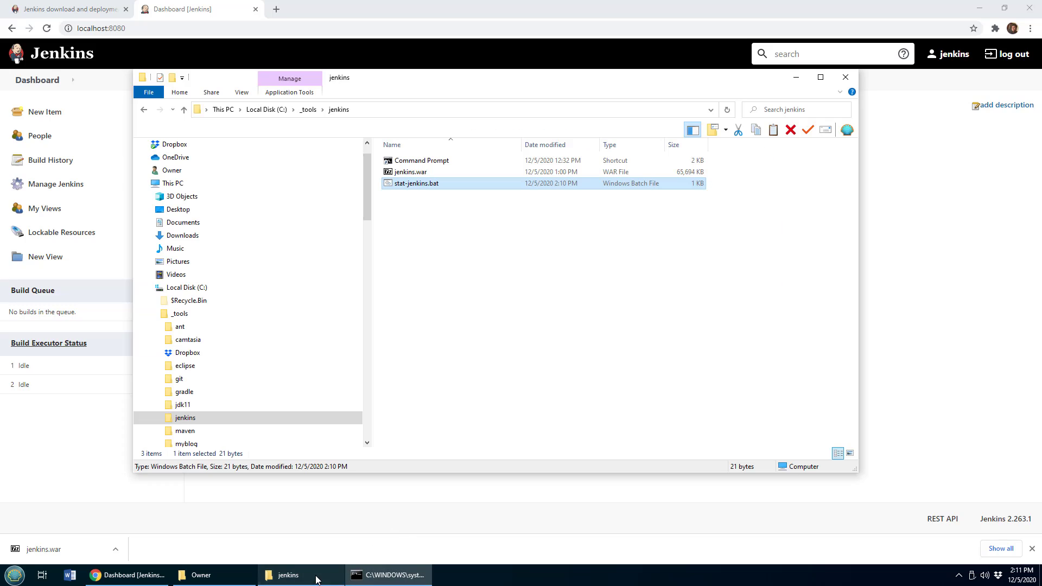
{"action": "right_click", "coordinate": [419, 189]}
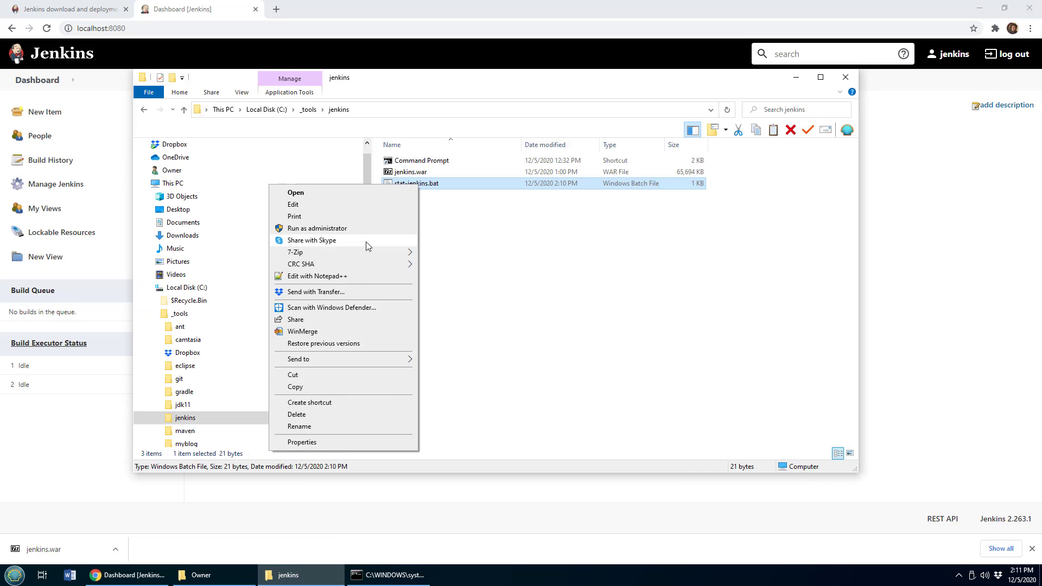
{"action": "left_click", "coordinate": [363, 274]}
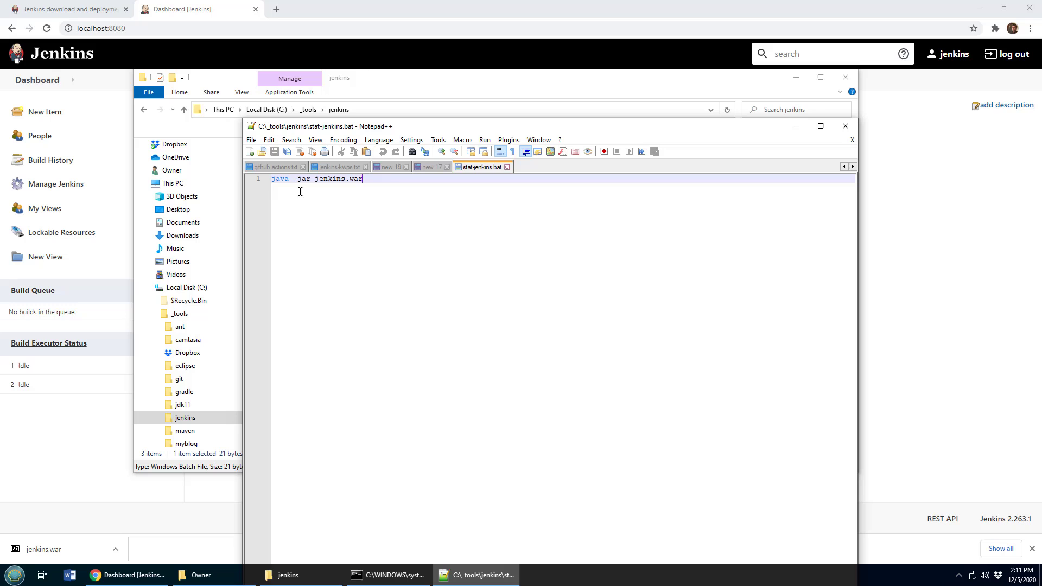